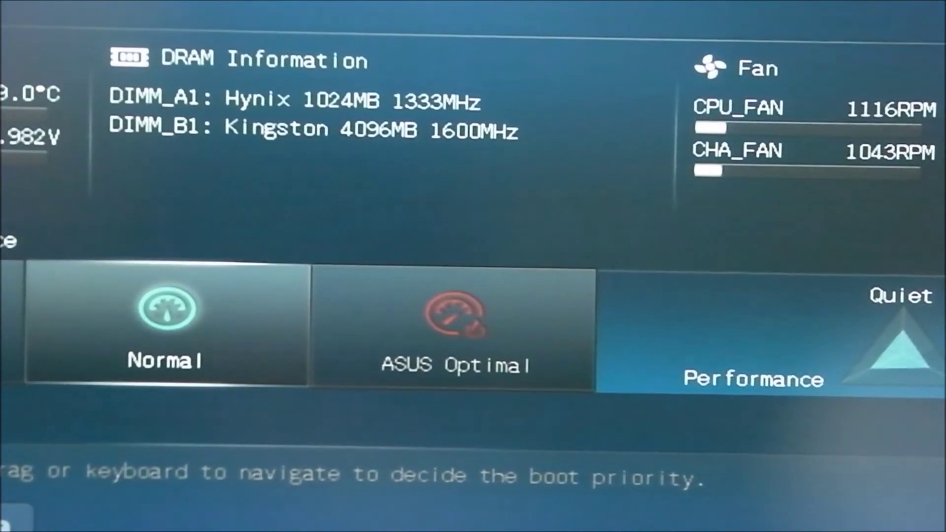
- With Hynix 1024MB and Kingston 4096MB DIMMs listed, leave the BIOS via Save Changes & Reset
{"action": "key", "text": "Escape"}
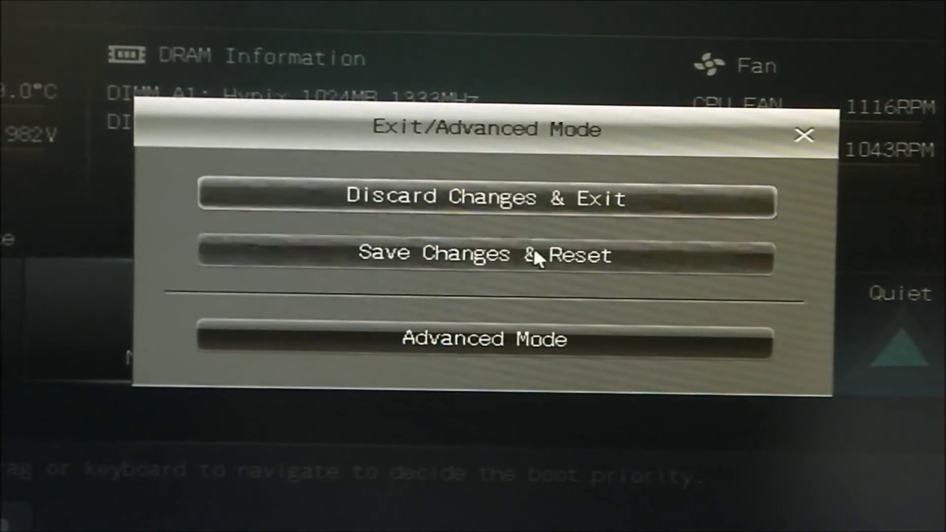
{"action": "left_click", "coordinate": [534, 253]}
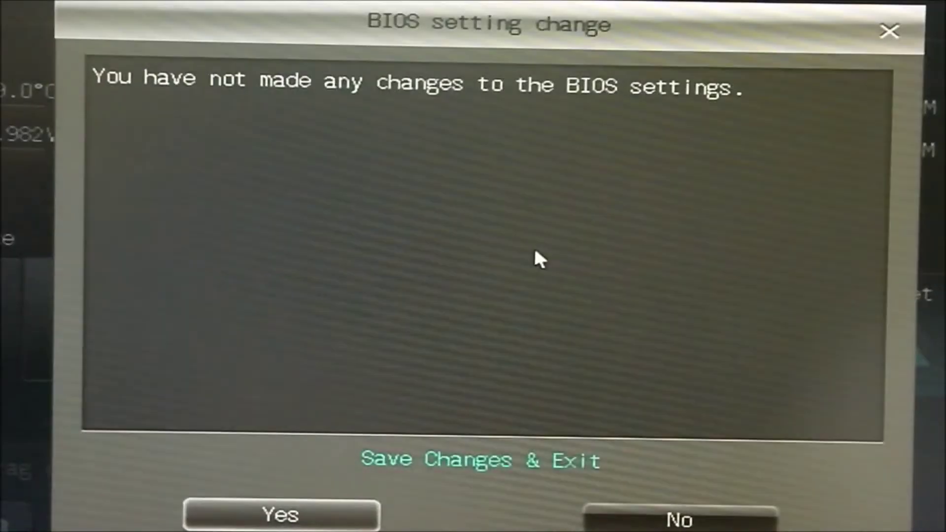
{"action": "left_click", "coordinate": [273, 524]}
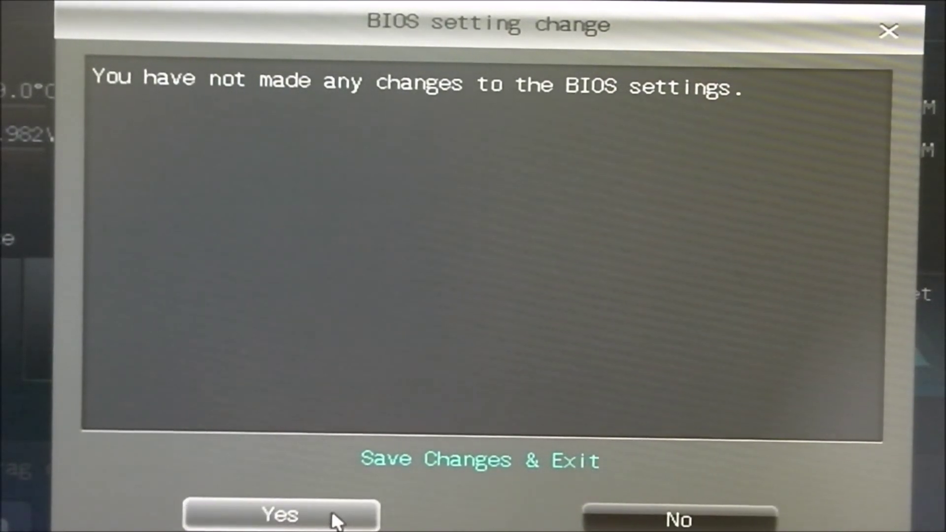